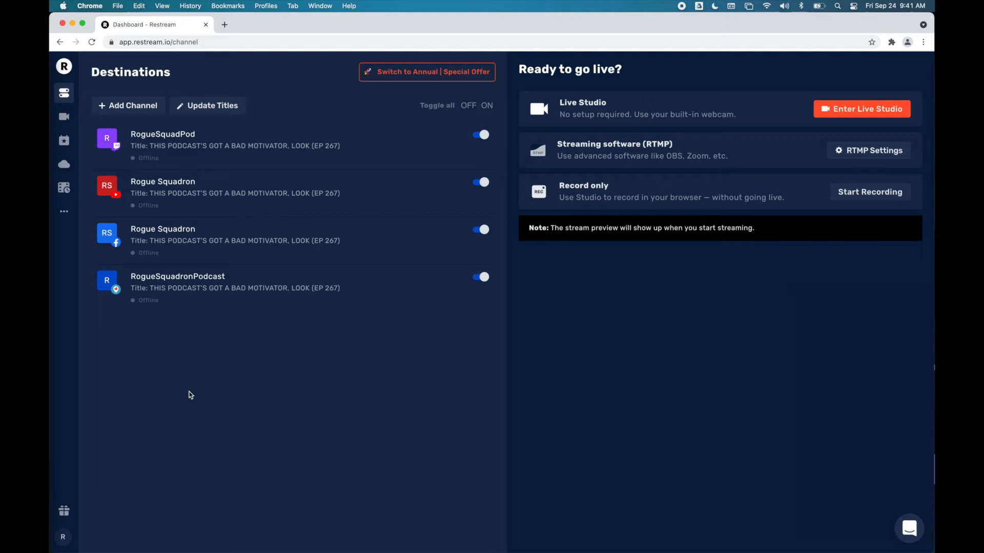
Switch to QuickTime Player, start a new audio recording and move its window to the empty area below the destinations.
key("super+space")
type("quicktime")
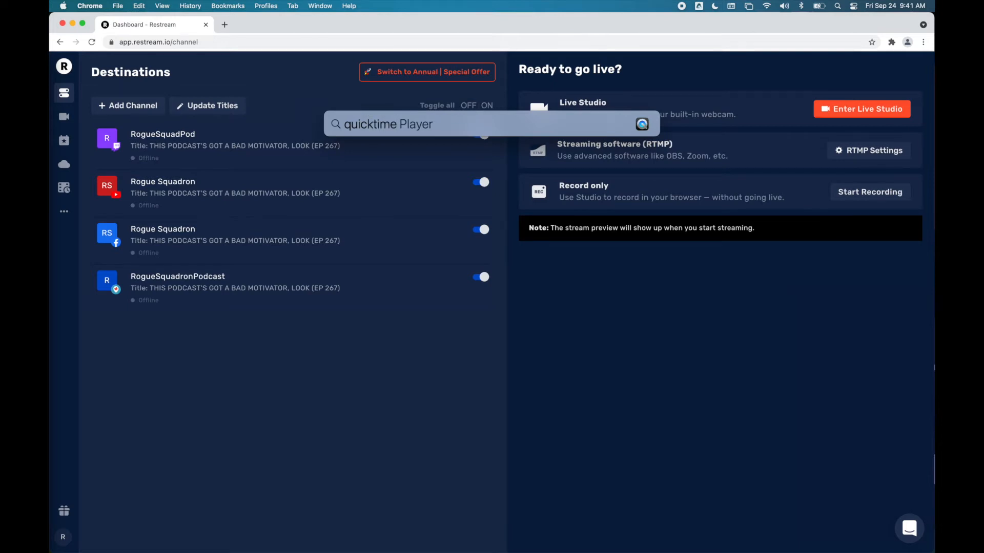
key("Return")
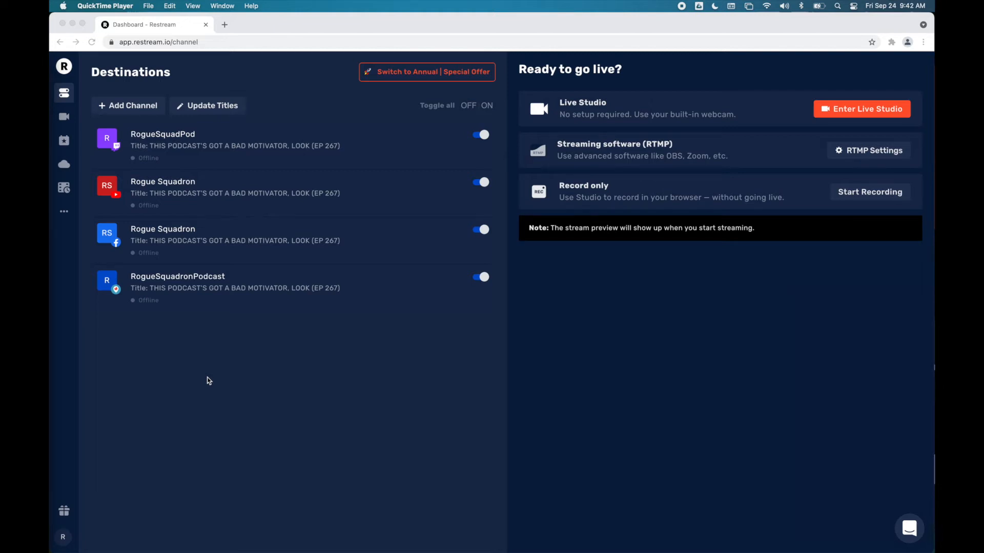
left_click(149, 6)
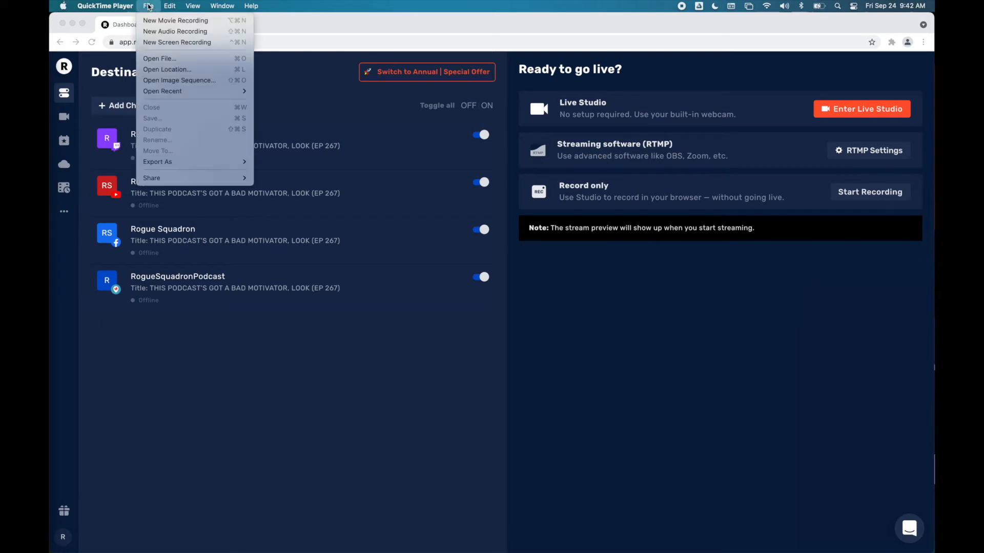
left_click(183, 34)
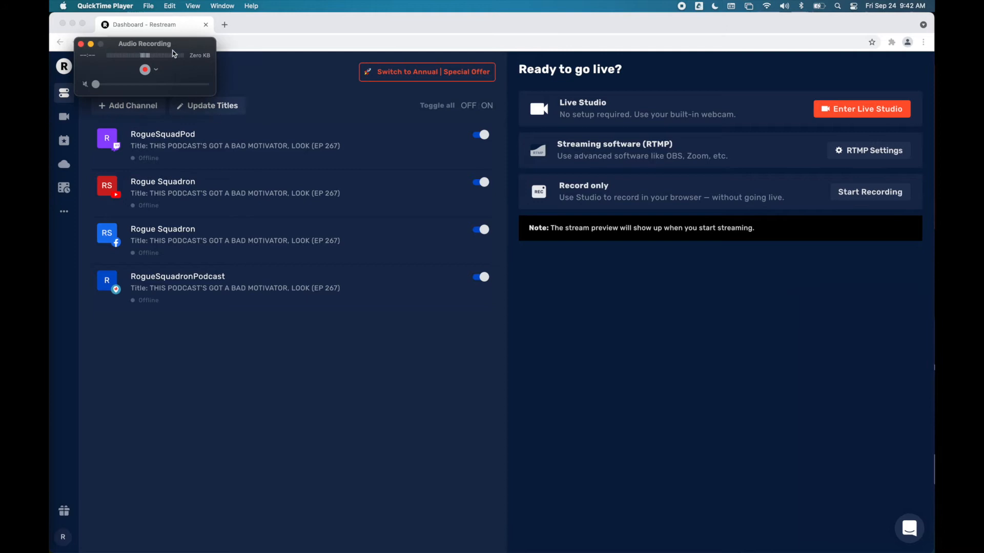
left_click_drag(190, 46, 374, 347)
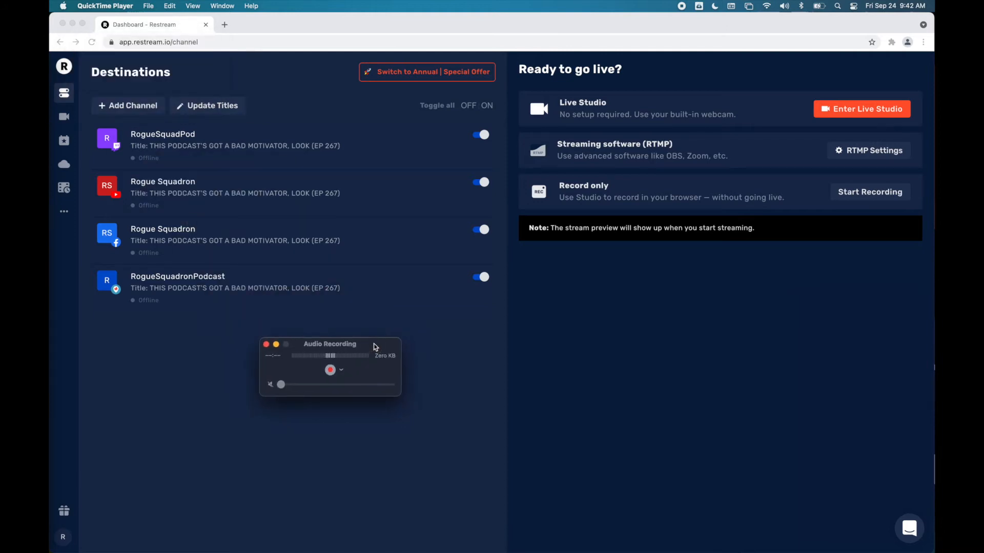
Keep the ATR2100x-USB Microphone as the source, record an audio clip of about 20 seconds and move its window aside.
left_click(343, 372)
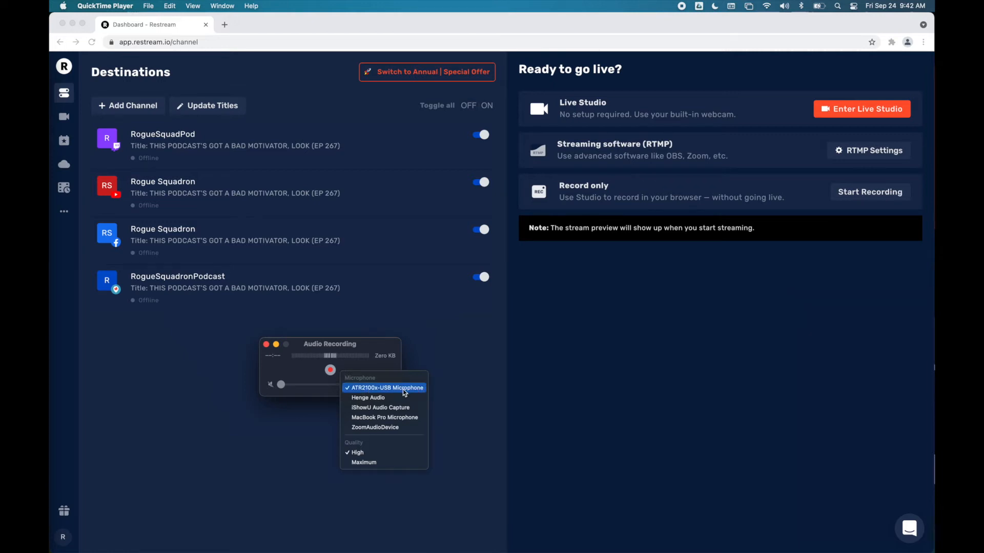
left_click(391, 367)
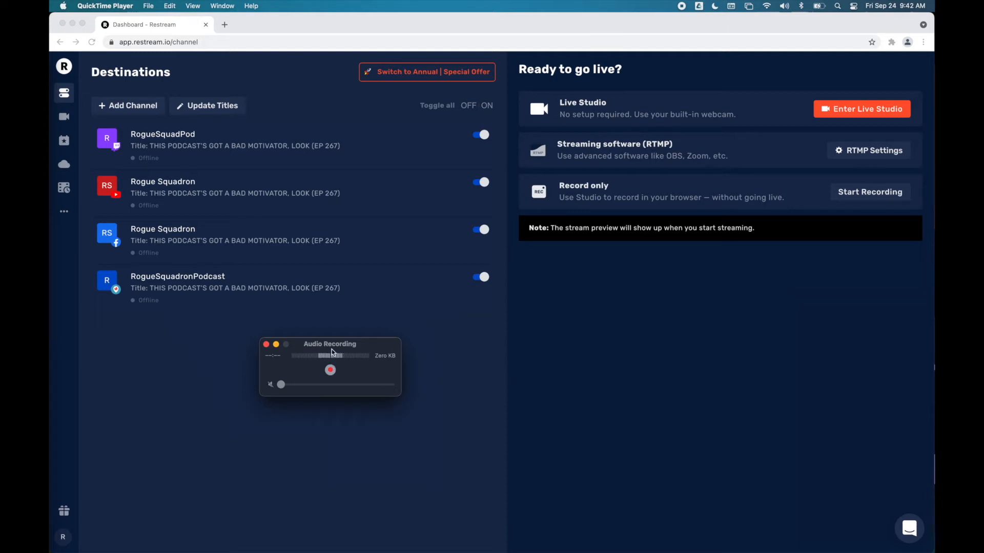
left_click(331, 371)
left_click(330, 370)
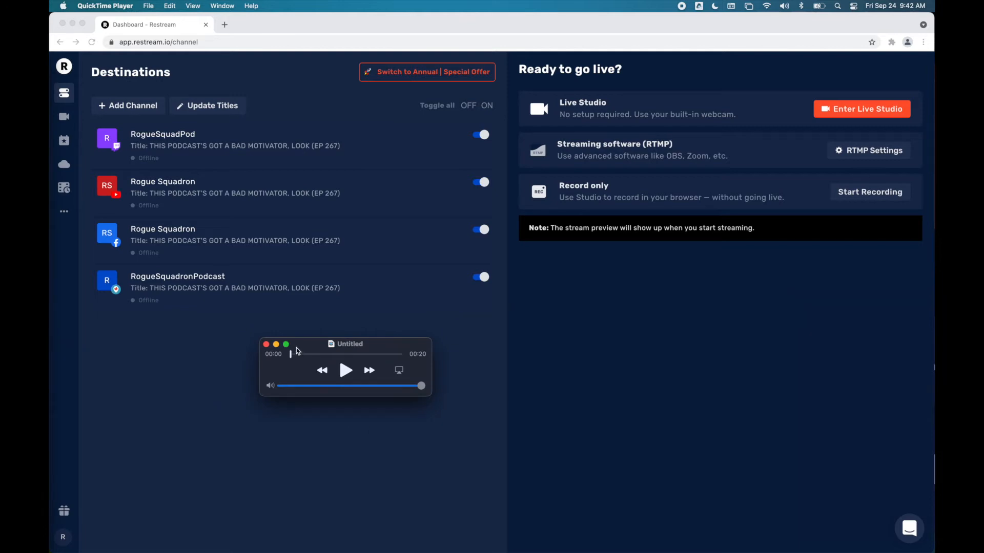
left_click_drag(325, 345, 818, 292)
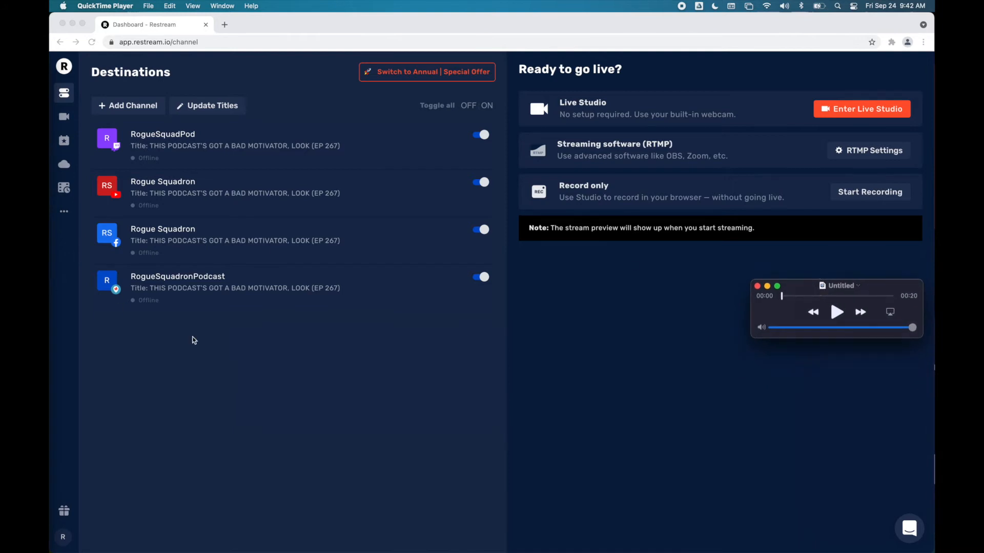
Switch to Chrome, open Restream's Studio and set the stream layout to the large frame with a small corner inset.
left_click(466, 378)
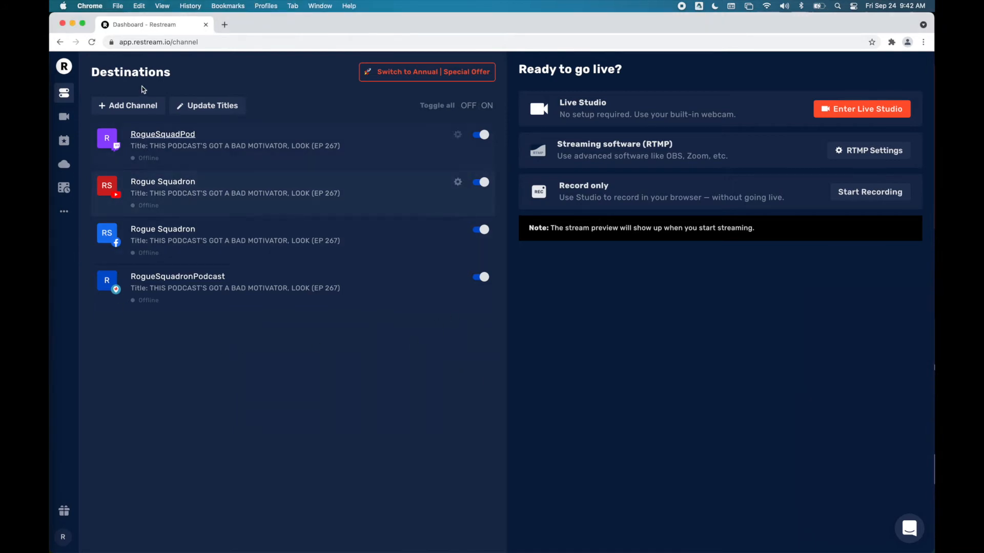
left_click(65, 116)
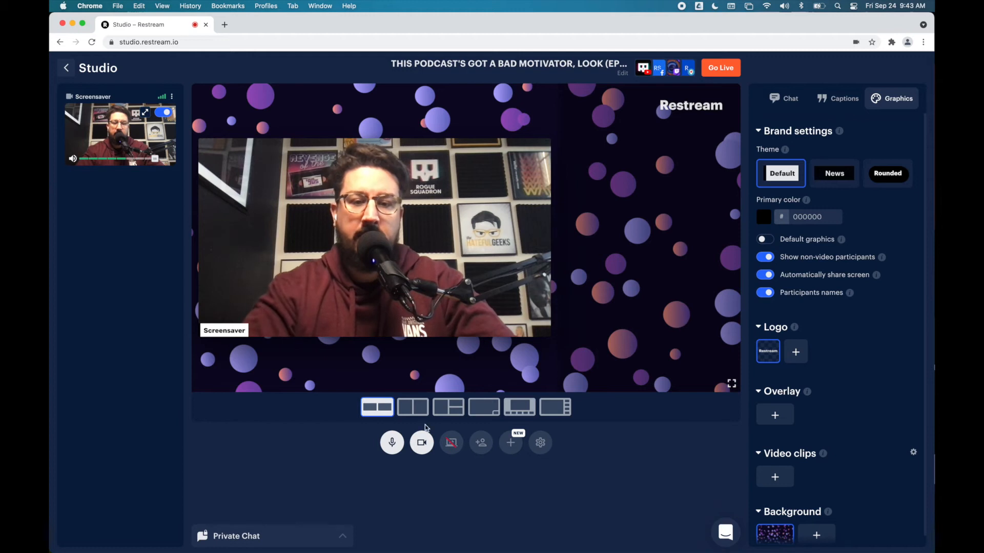
left_click(416, 411)
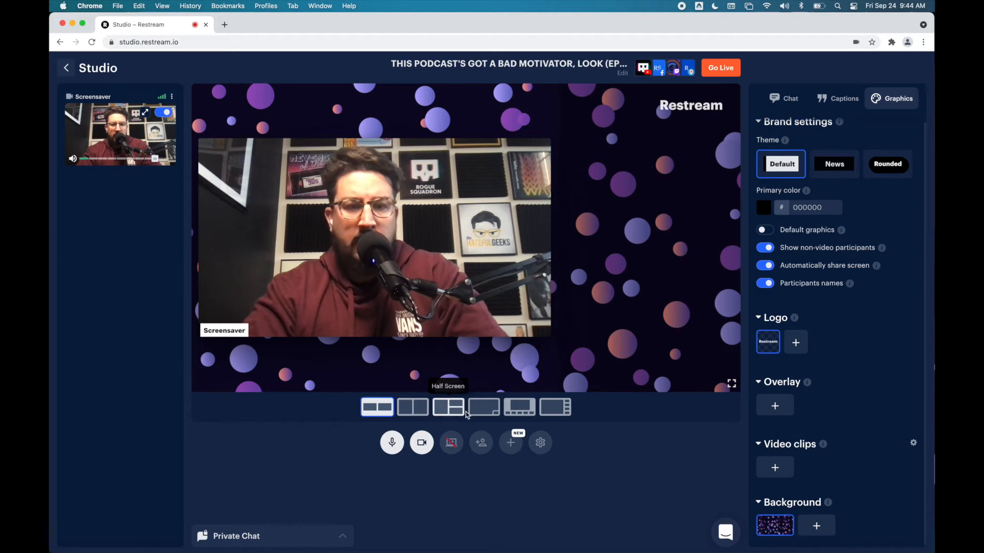
left_click(461, 413)
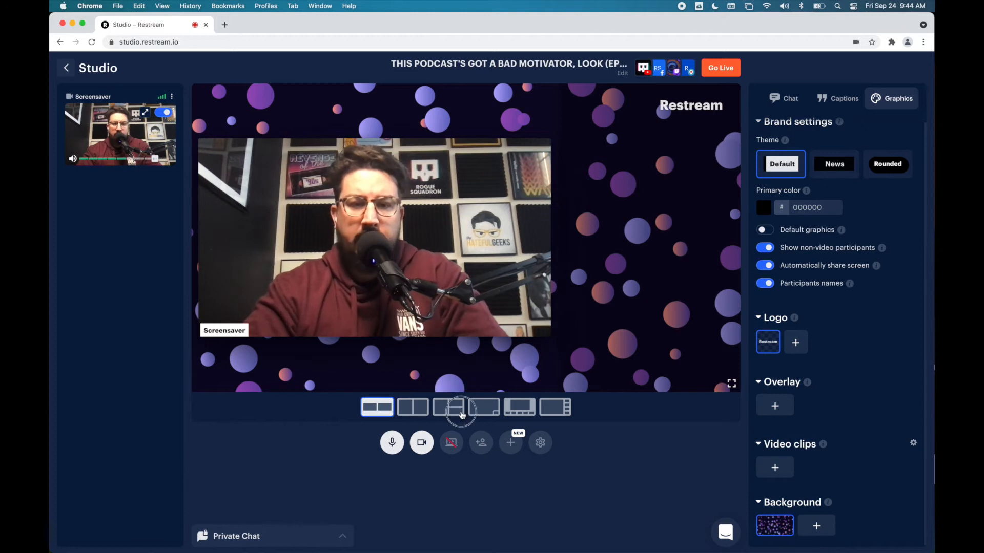
left_click(483, 408)
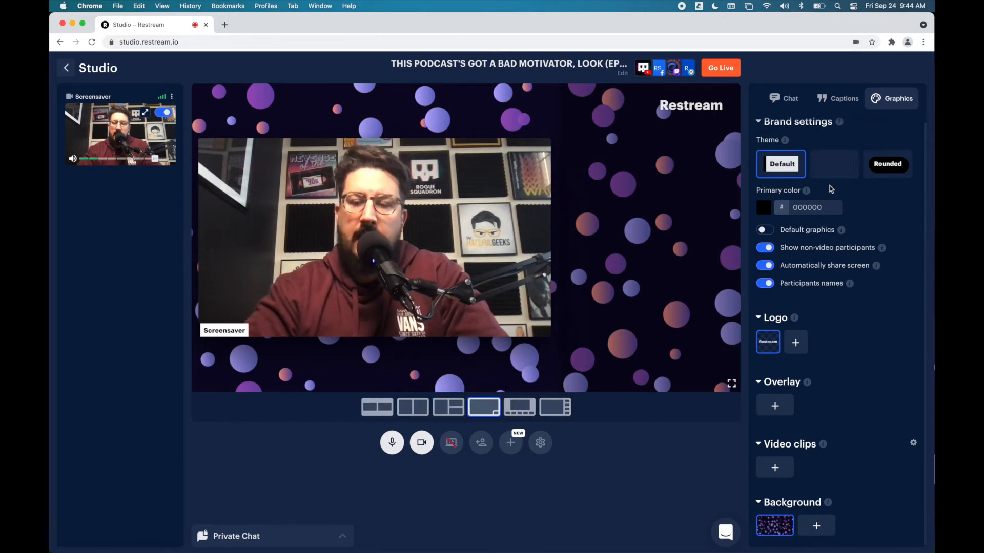
Show the "Follow us on Instagram" caption on the stream and open the chat.
scroll(805, 188, "up", 1)
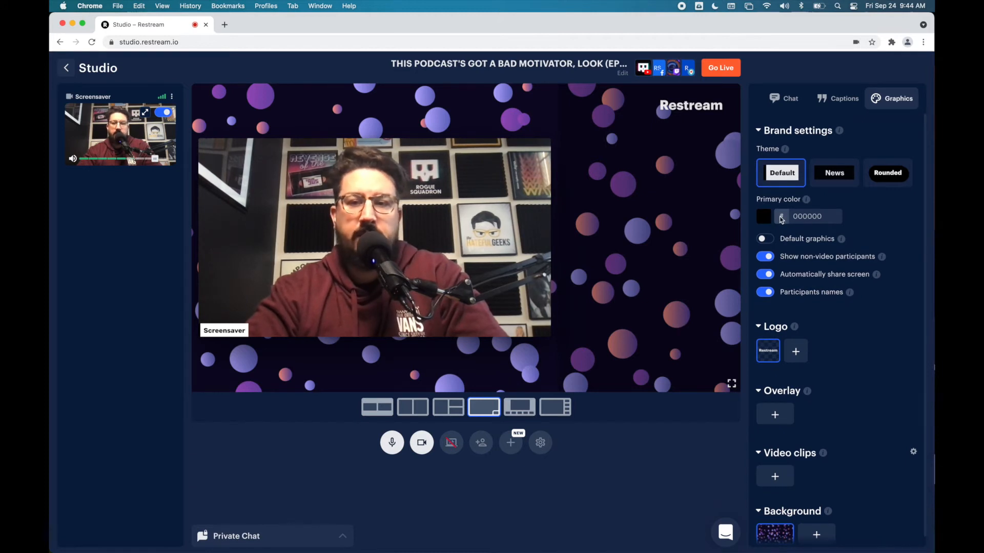
scroll(826, 217, "down", 1)
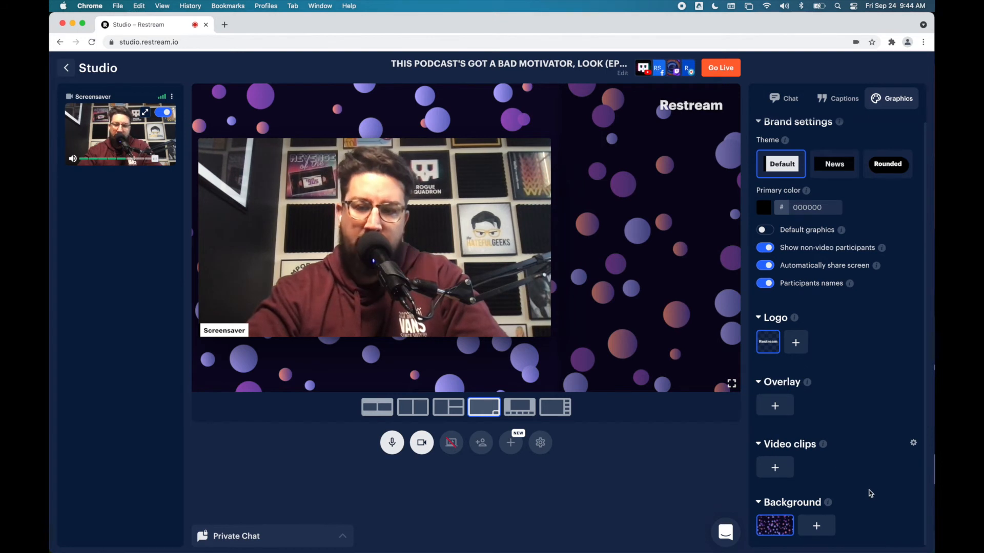
scroll(852, 439, "up", 1)
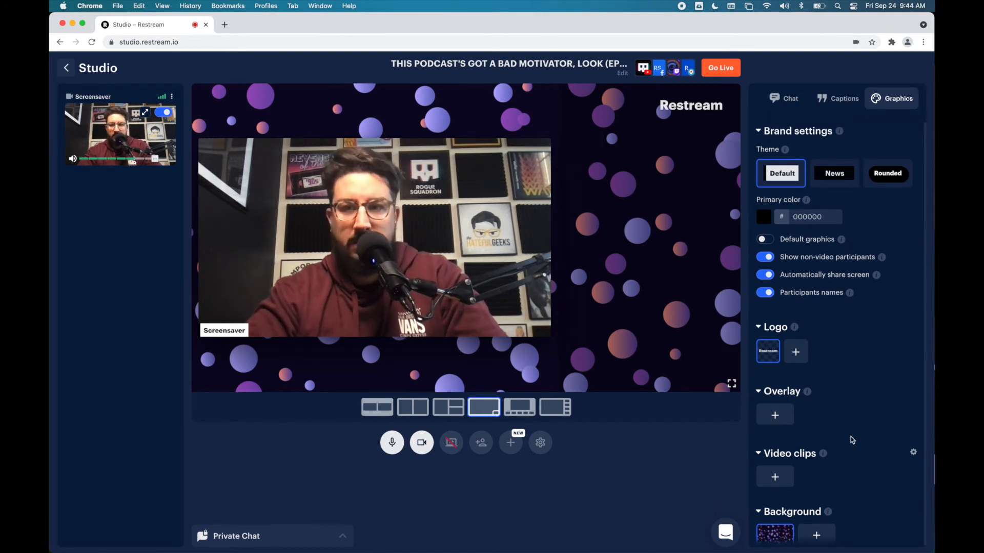
left_click(837, 98)
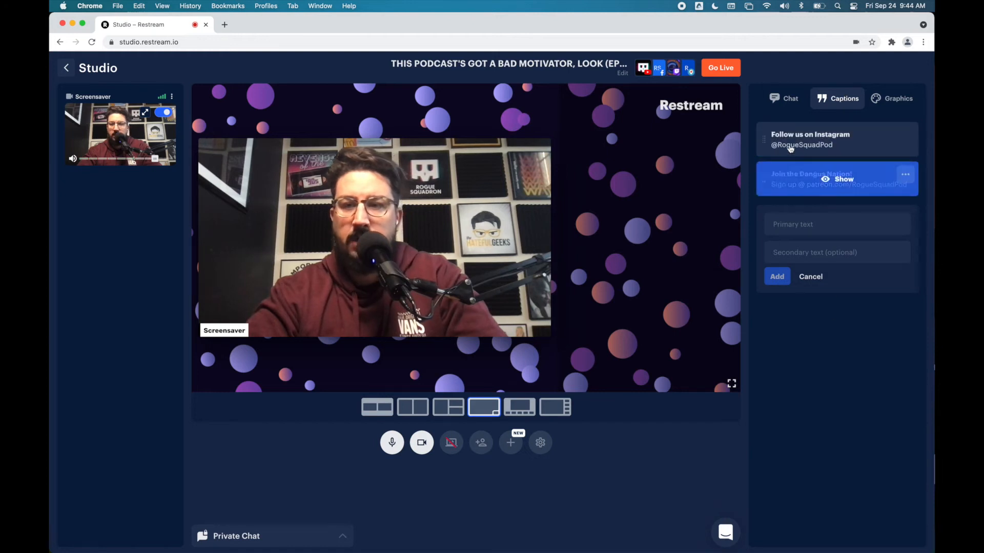
mouse_move(803, 146)
left_click(833, 141)
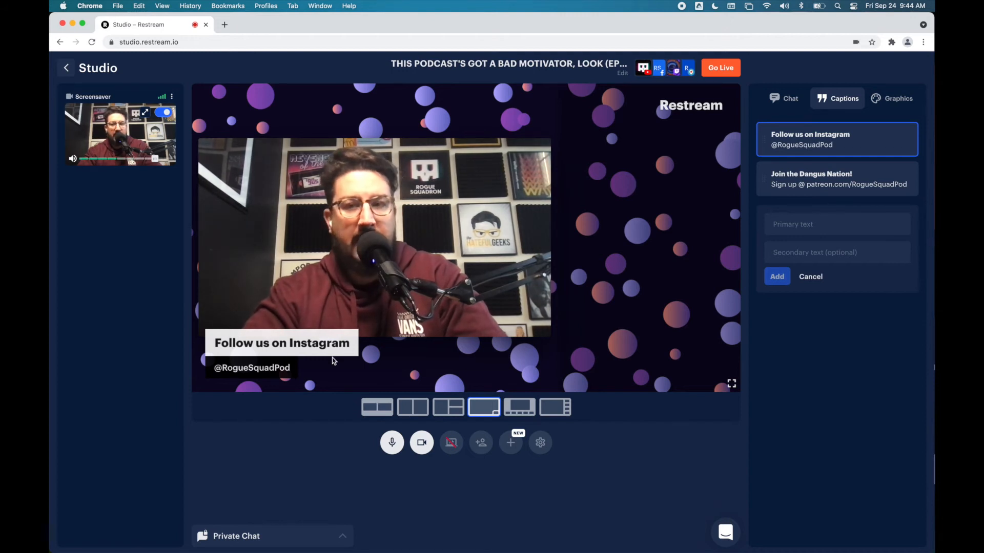
mouse_move(830, 146)
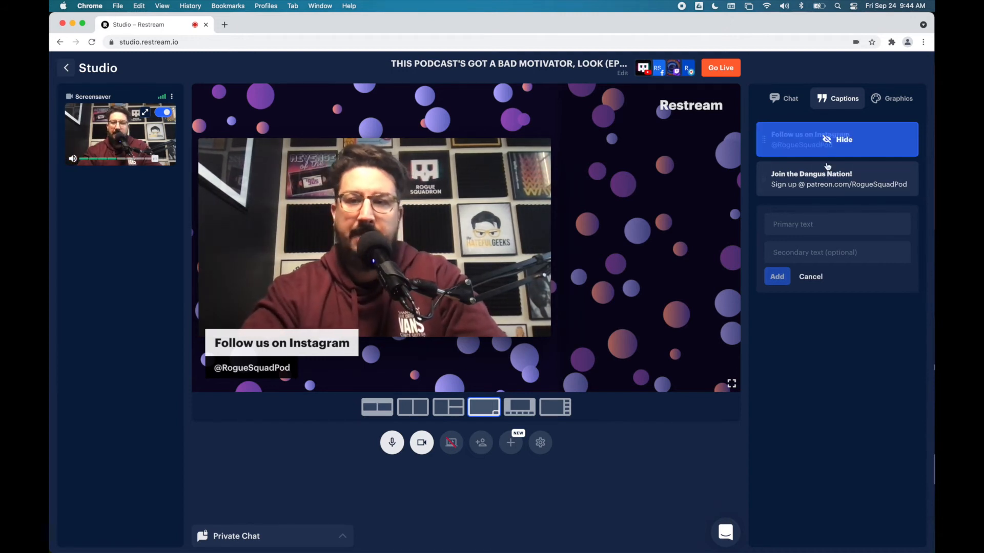
mouse_move(833, 175)
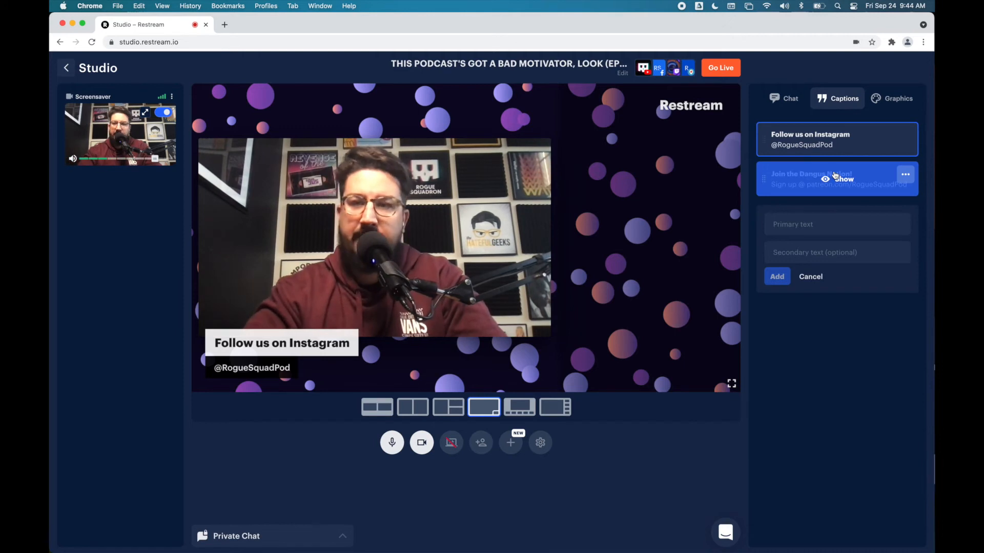
left_click(783, 99)
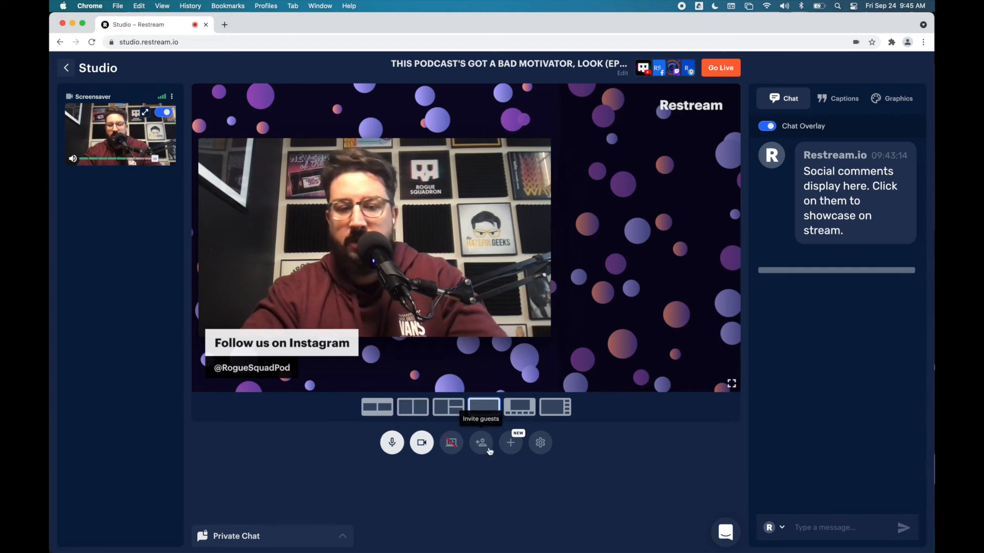
Turn the studio microphone and camera off and back on.
left_click(391, 443)
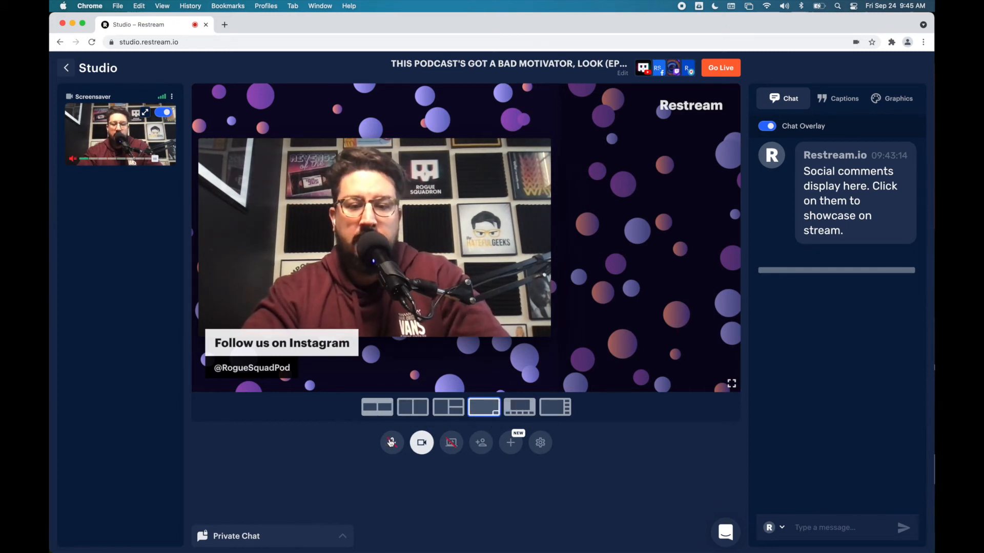
left_click(422, 444)
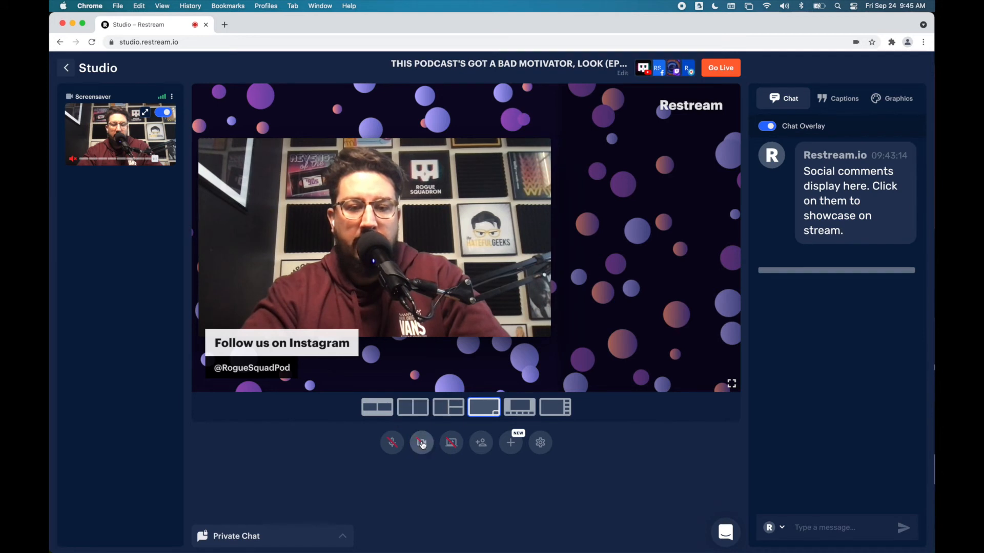
left_click(392, 442)
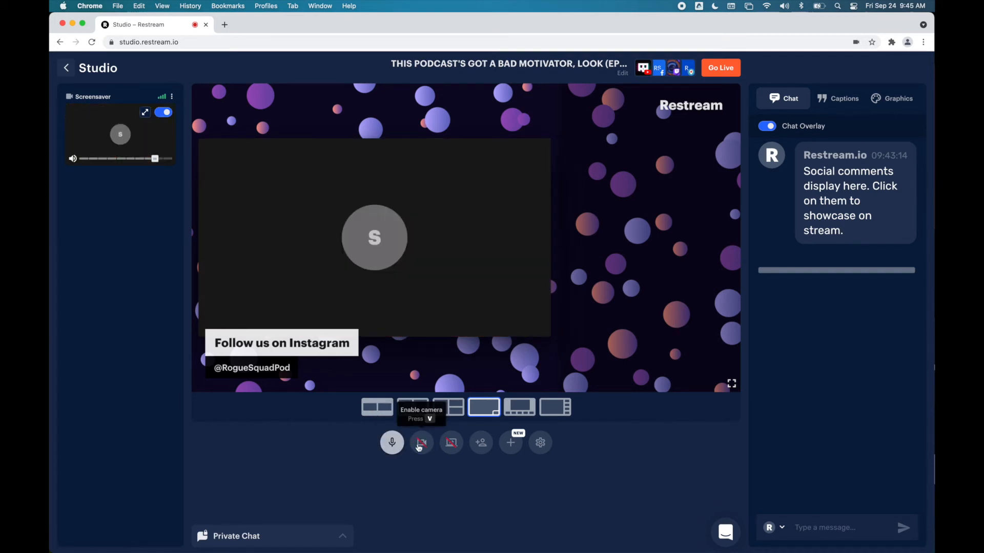
left_click(420, 444)
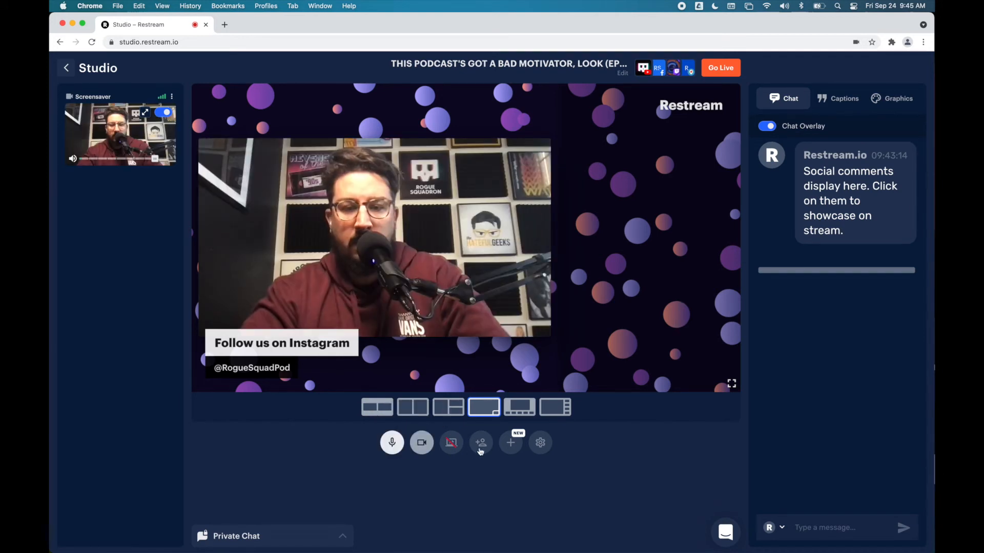
In the studio settings, choose High Definition (720p @ 30 fps) as video resolution and ATR2100x-USB Microphone as audio output.
left_click(541, 444)
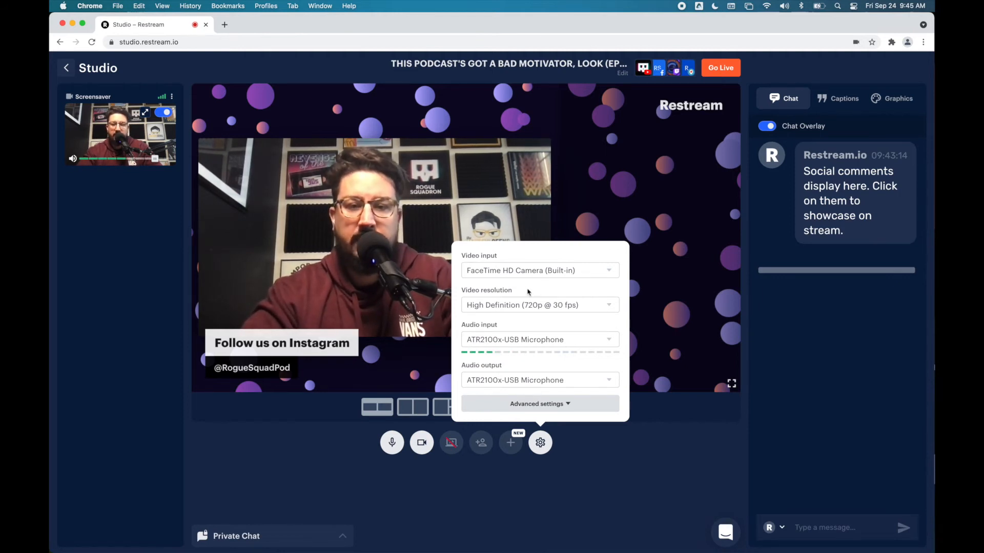
left_click(568, 306)
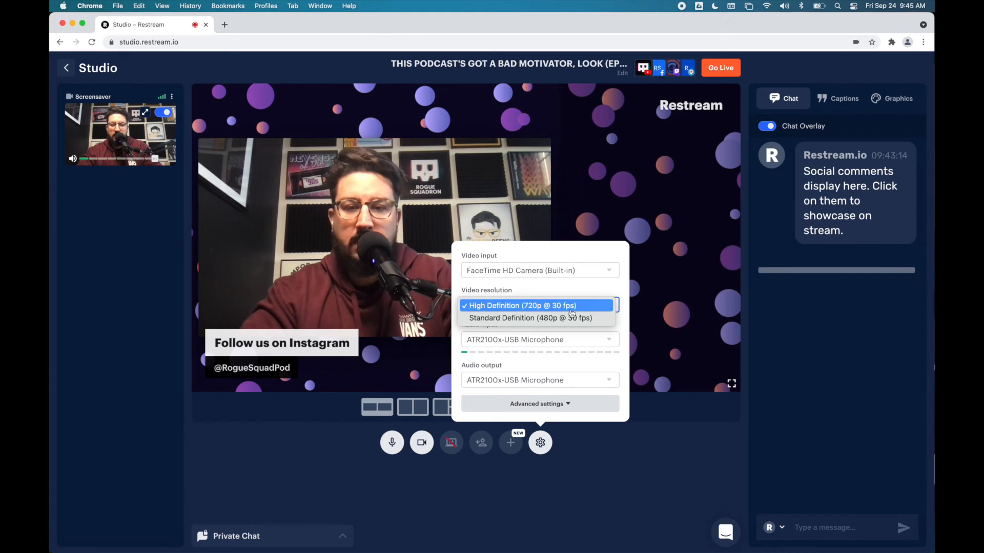
left_click(564, 306)
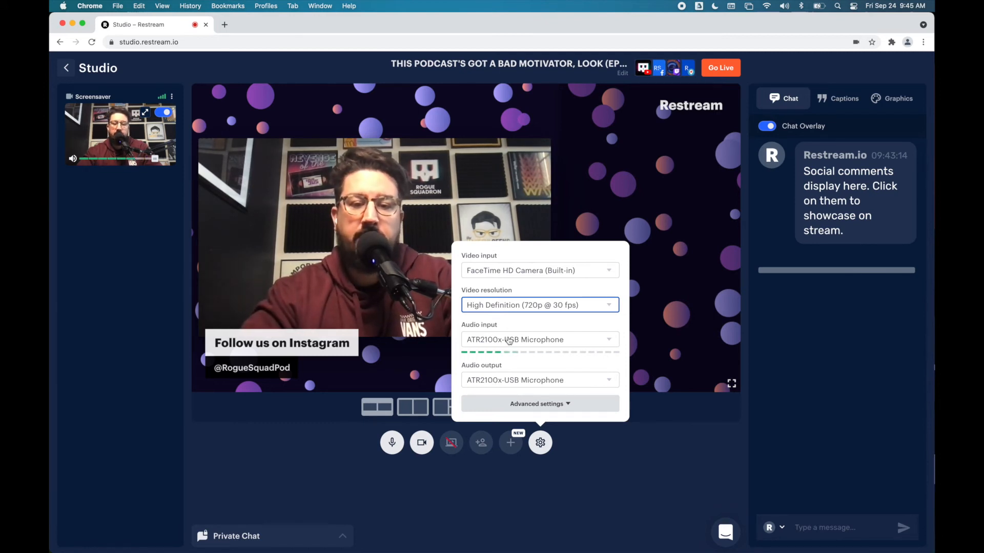
left_click(529, 367)
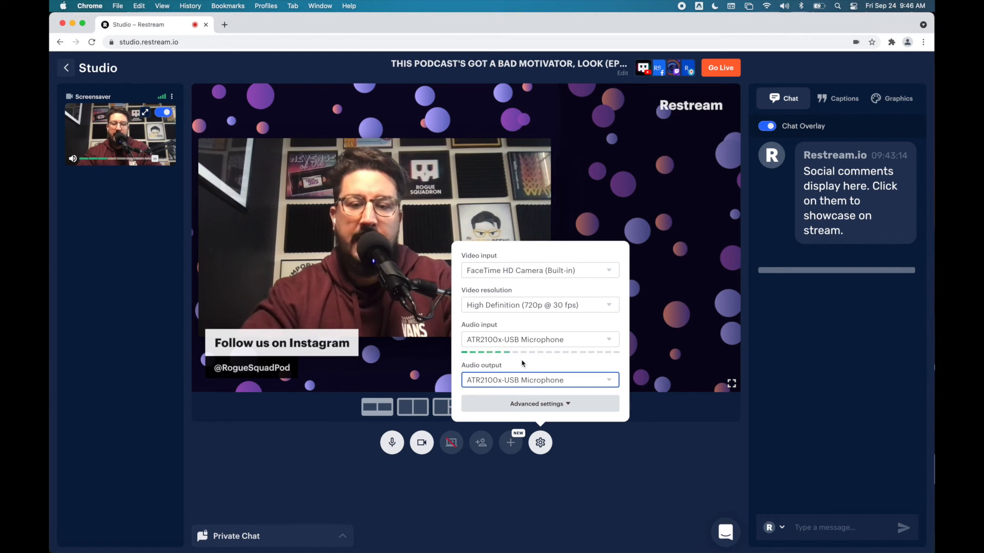
In the advanced settings, keep the live stream quality at High Definition (720p @ 30fps) and enable noise suppression.
left_click(564, 404)
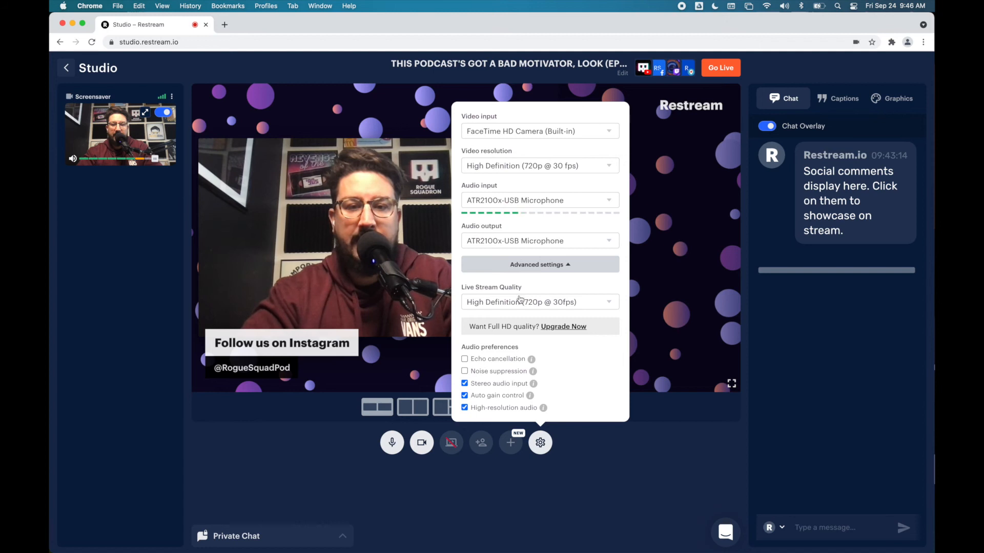
left_click(547, 305)
left_click(548, 304)
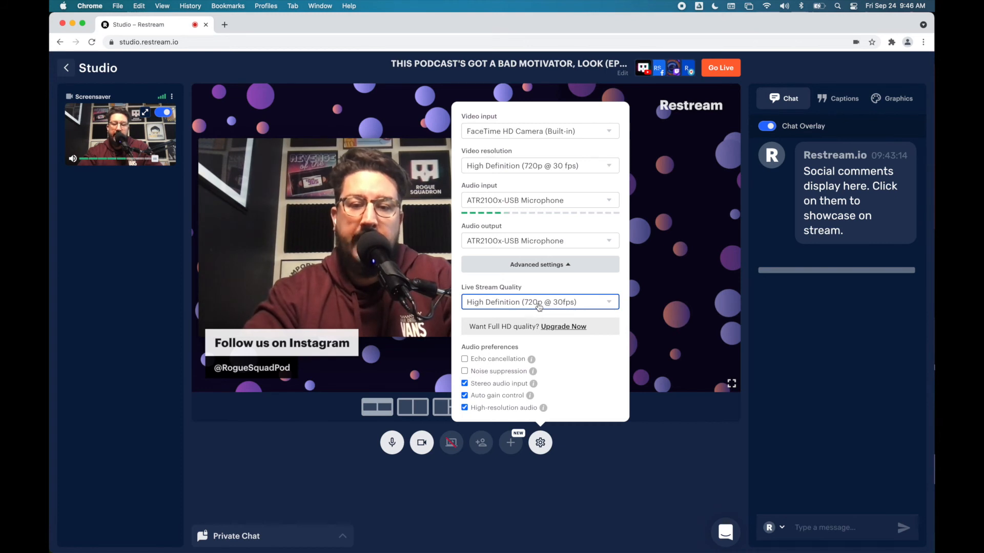
left_click(510, 308)
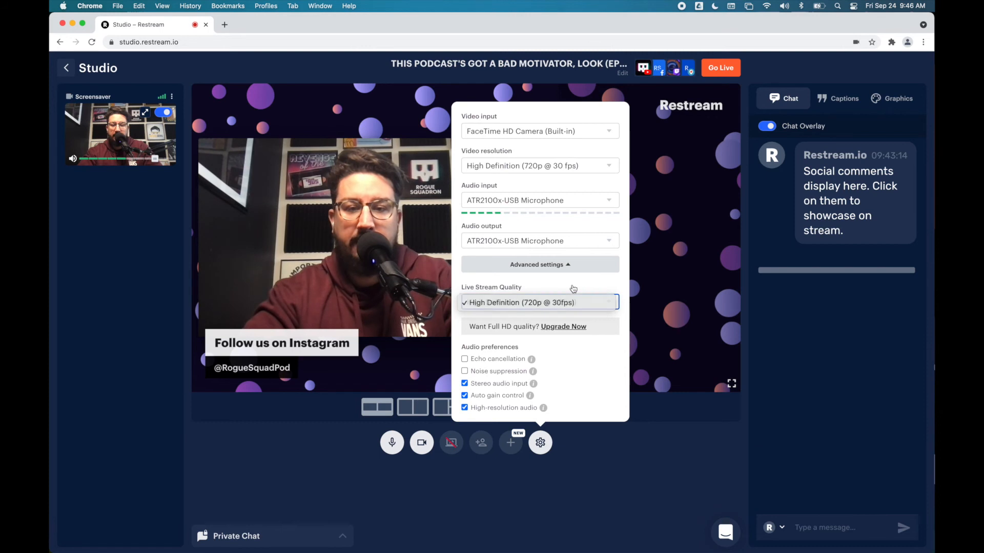
left_click(493, 307)
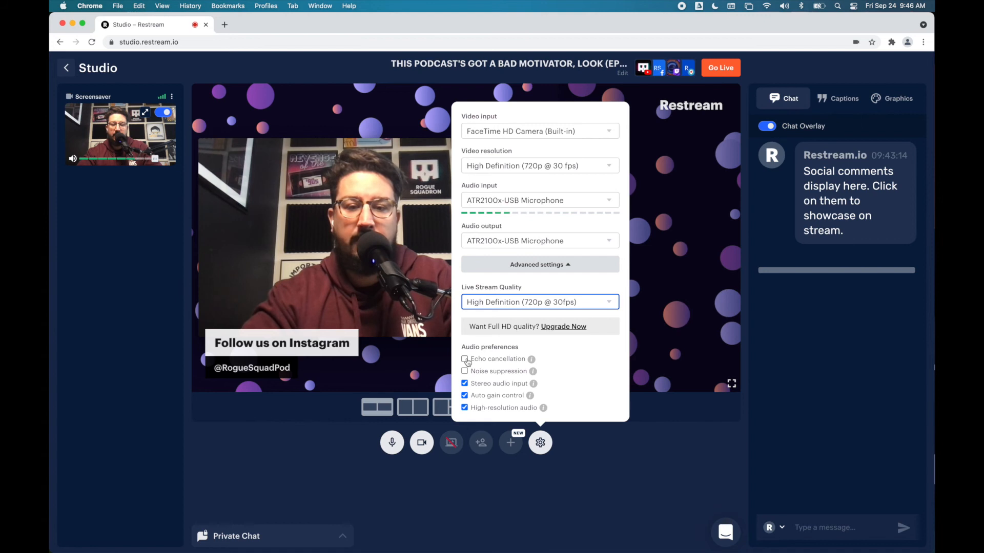
left_click(464, 371)
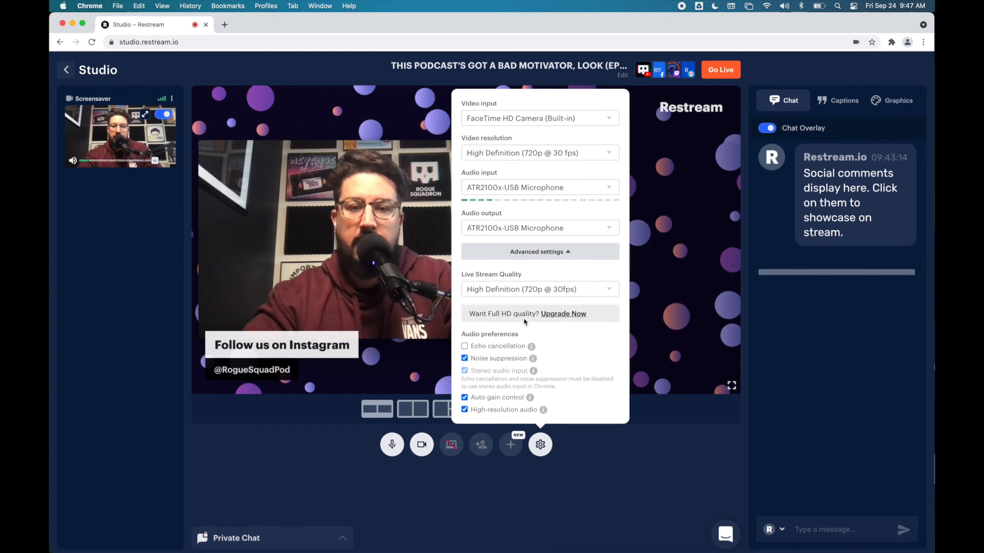
Close the studio settings, switch to QuickTime Player and open a new audio recording window, placing it below the camera thumbnail.
left_click(517, 482)
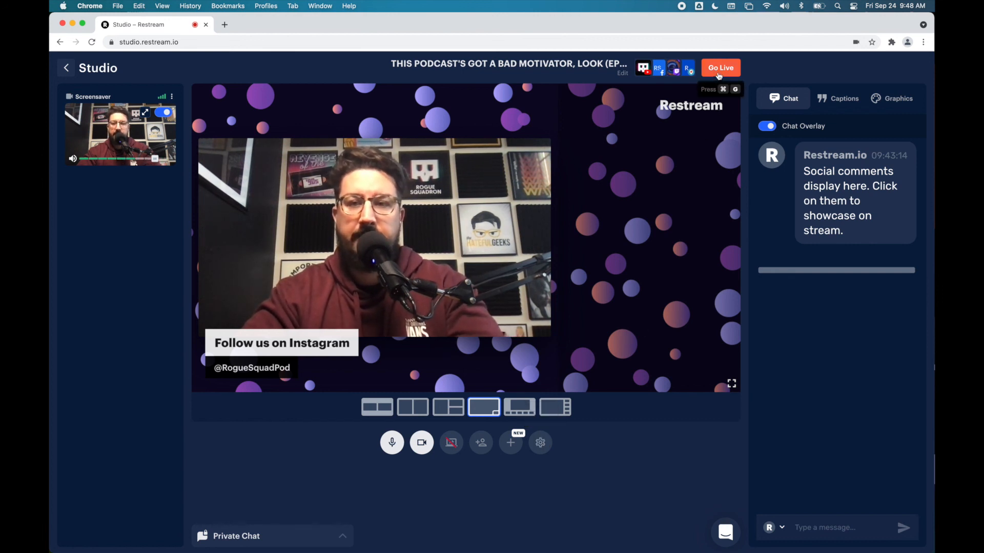
key("super+Tab")
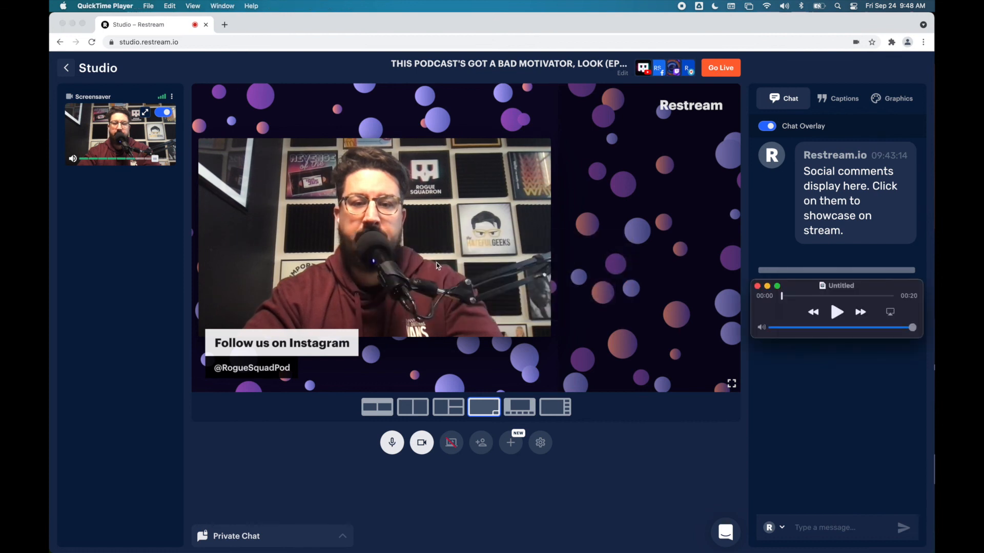
left_click(149, 5)
left_click(171, 32)
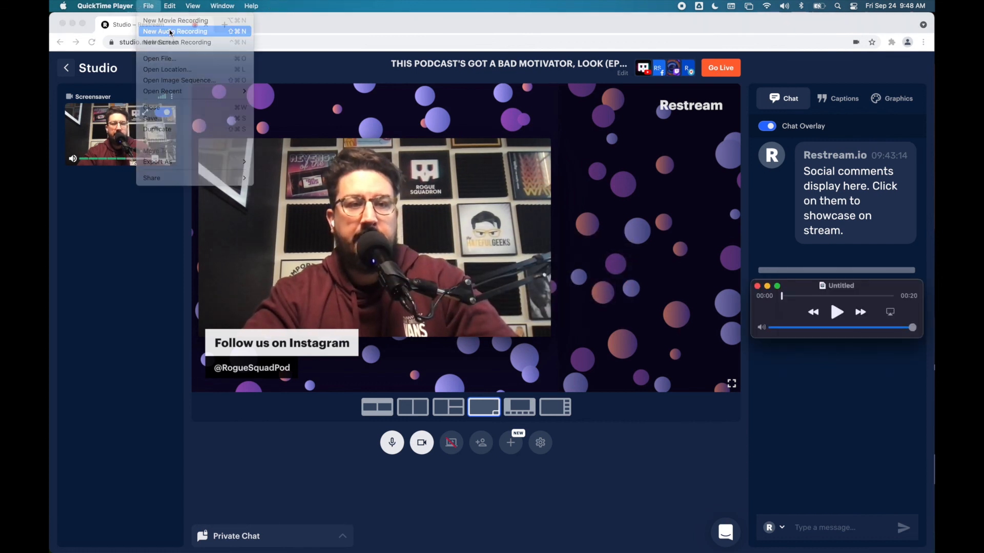
left_click_drag(163, 88, 143, 295)
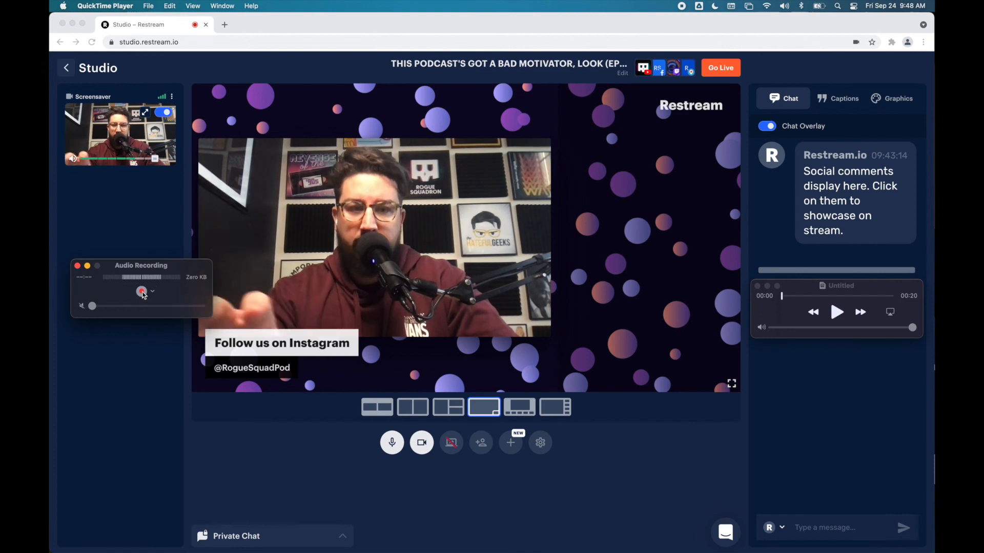
Record a short audio clip, stop it, and start closing the recording but cancel the prompt to save it.
left_click(142, 293)
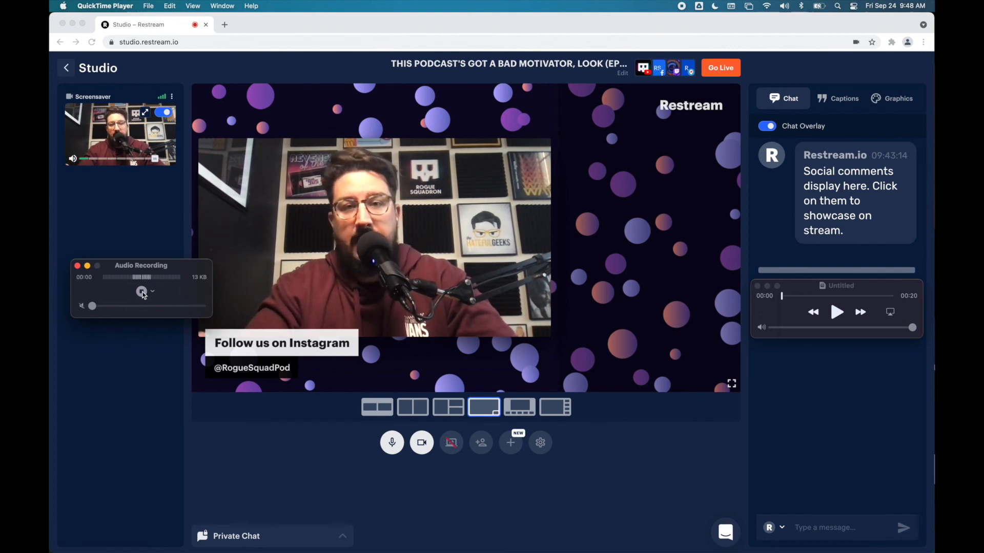
left_click(142, 292)
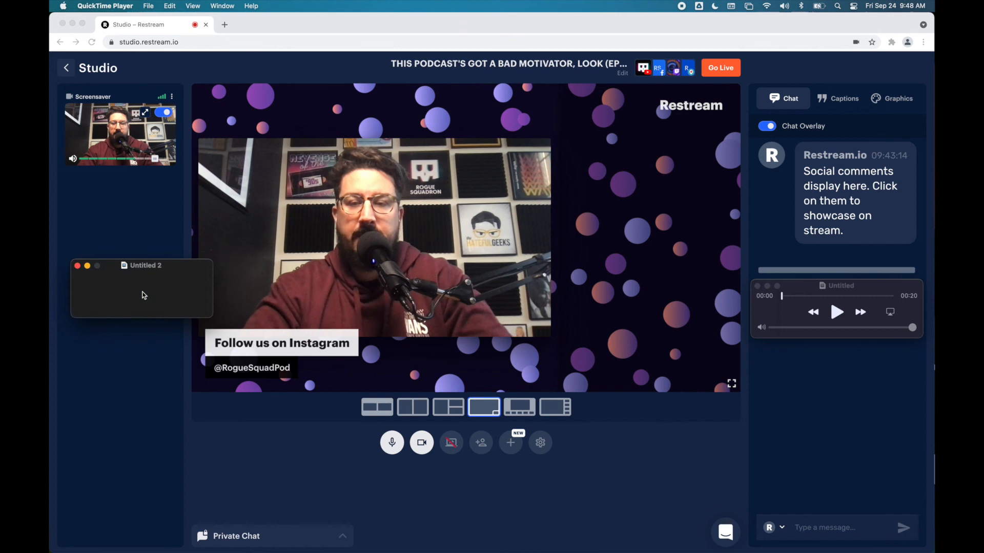
left_click(78, 267)
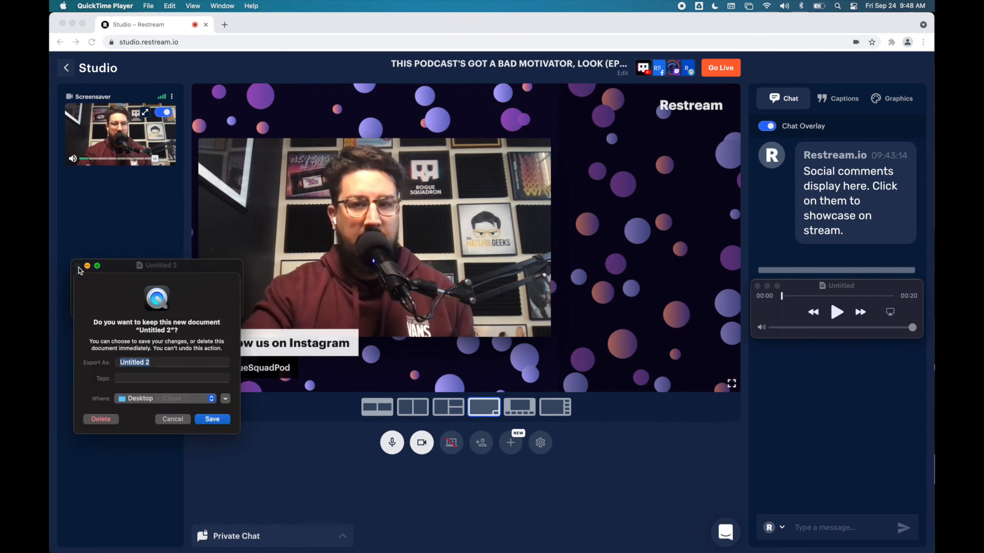
left_click(171, 420)
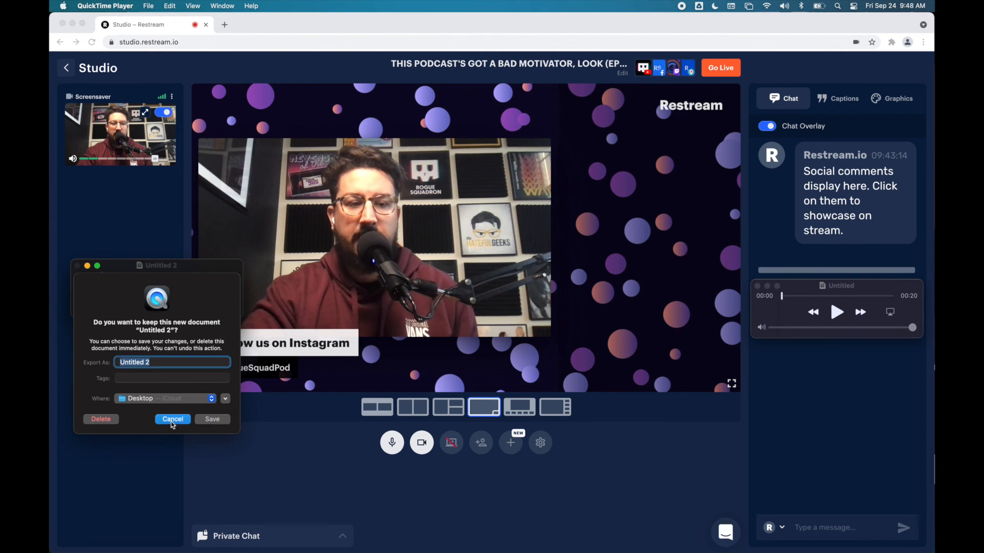